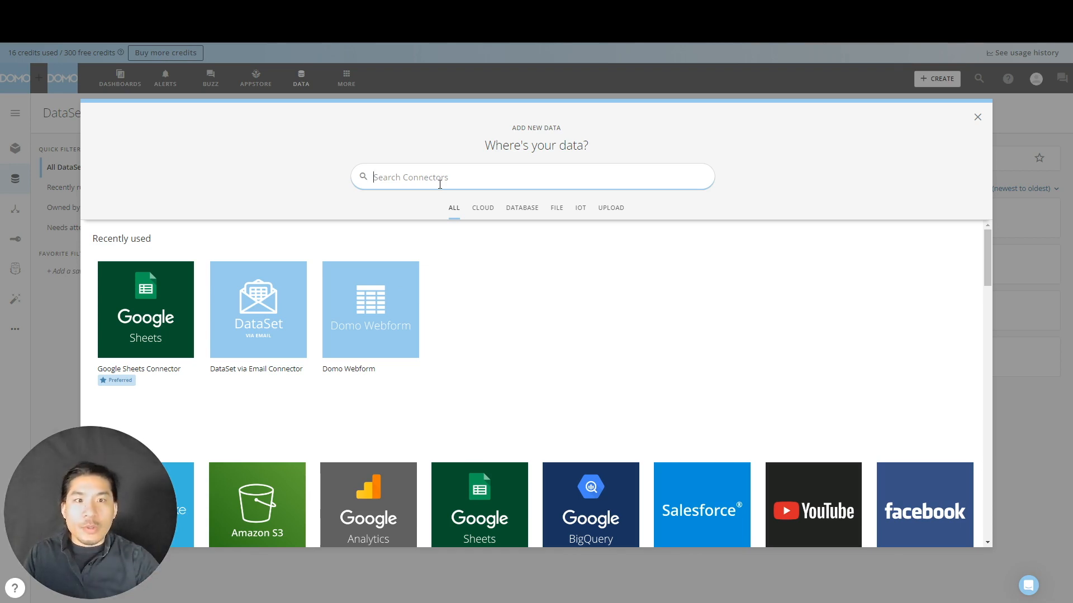
# - Search the connectors for "webform" and start a new Domo Webform dataset
pyautogui.write('webform')
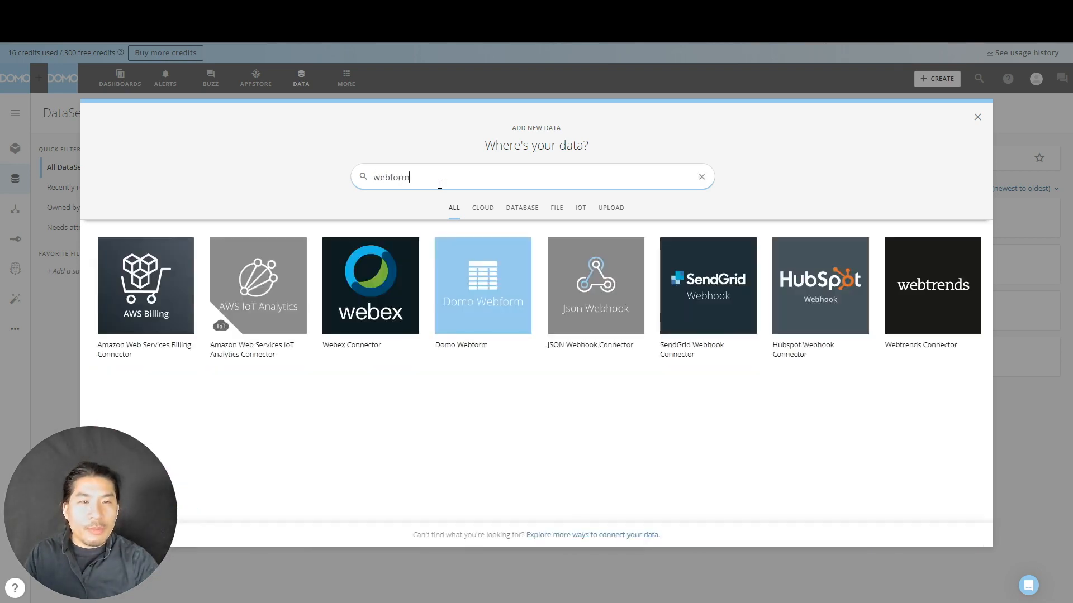
pyautogui.click(172, 252)
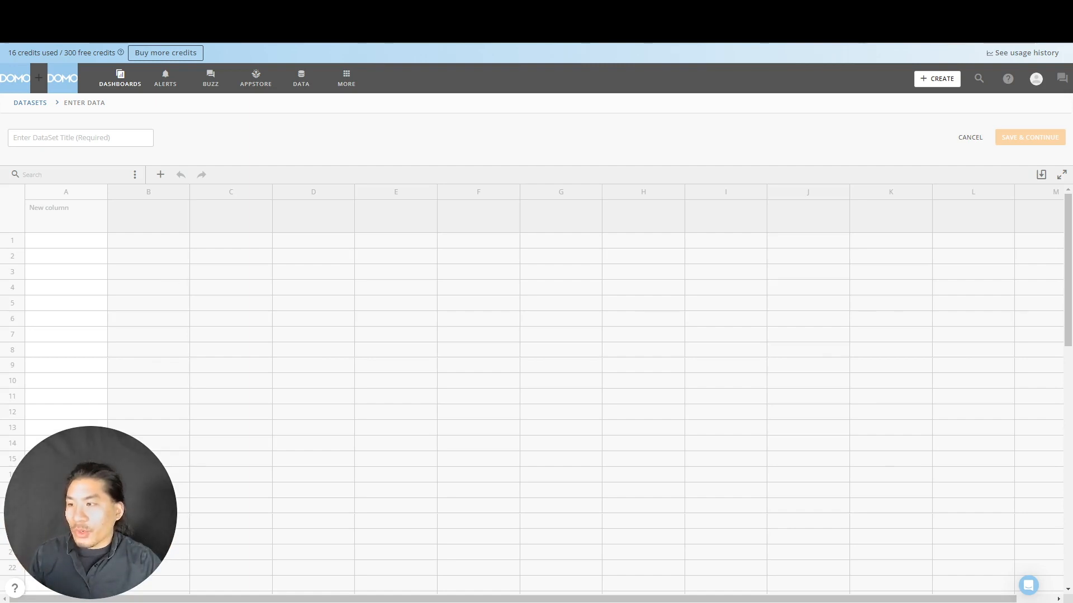
# - Switch to the "Marketing Data - Sample Data" workbook in Excel, copy its entire data range, and return to the Domo webform
pyautogui.moveTo(1, 302); pyautogui.dragTo(916, 129)
pyautogui.click(316, 307)
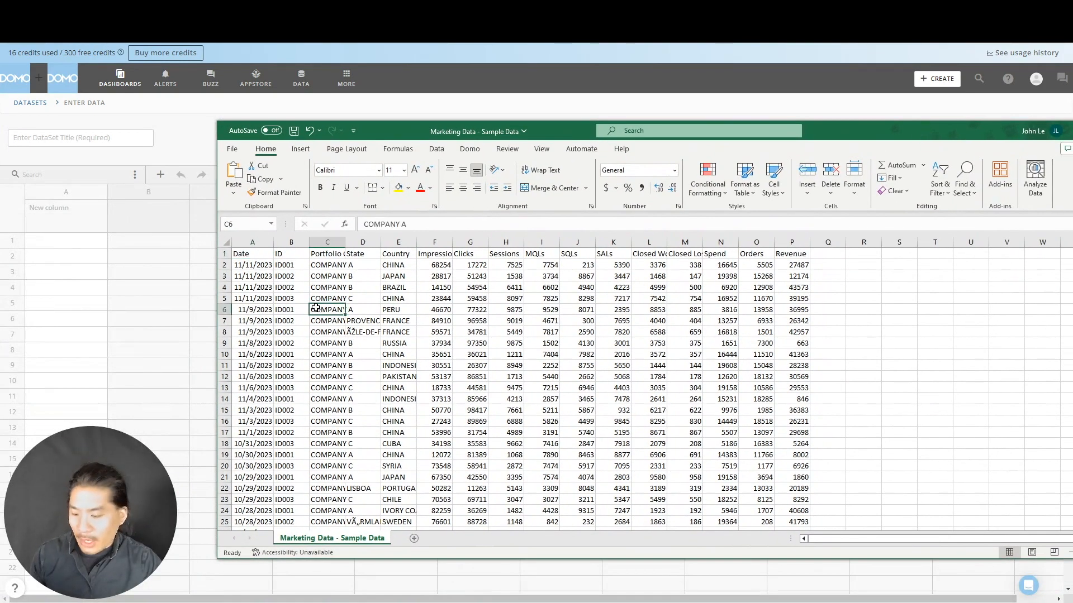
pyautogui.hotkey('ctrl', 'a')
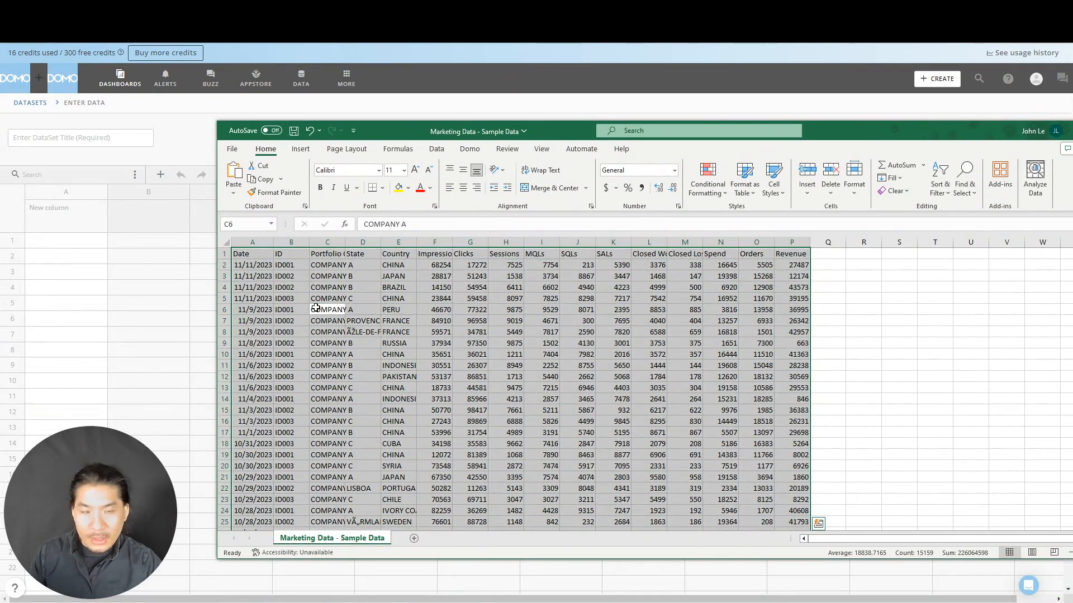
pyautogui.hotkey('ctrl', 'c')
pyautogui.moveTo(852, 136); pyautogui.dragTo(0, 162)
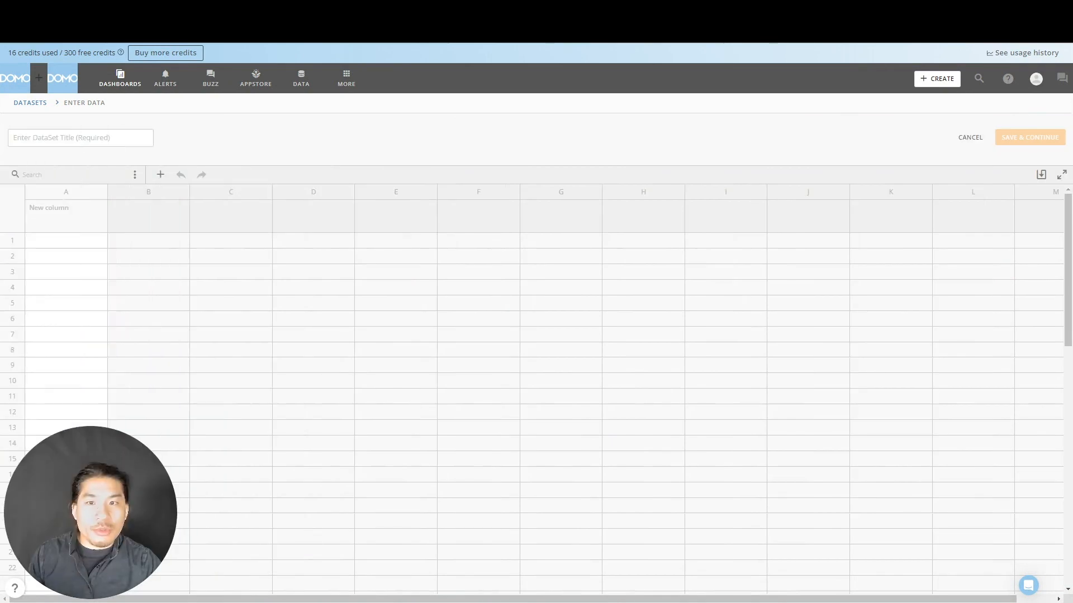
# - Paste the copied marketing data into the webform grid, starting at the header of column A
pyautogui.click(57, 207)
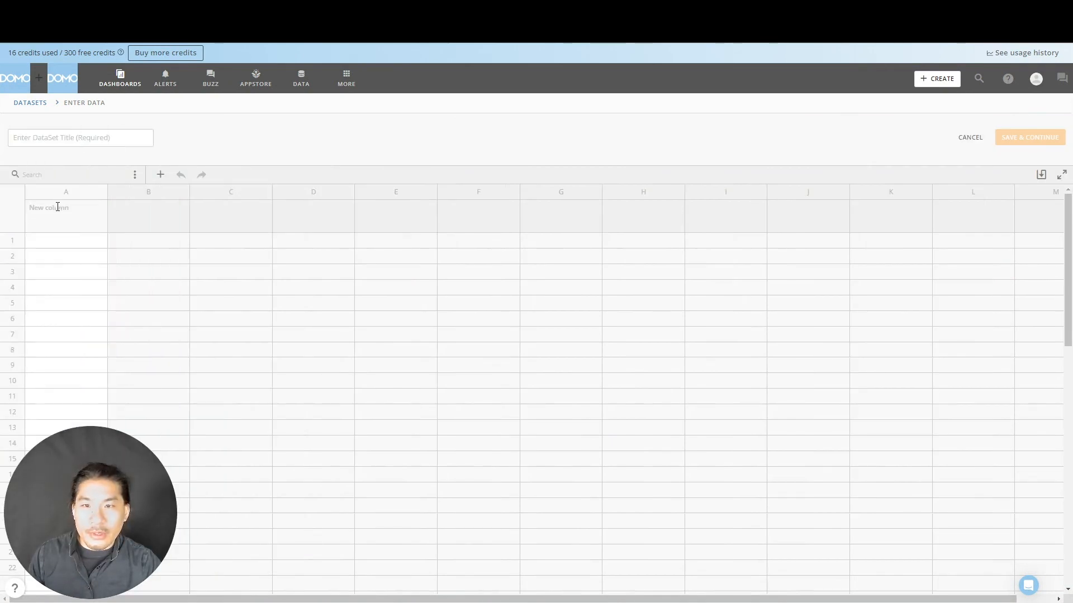
pyautogui.hotkey('ctrl', 'v')
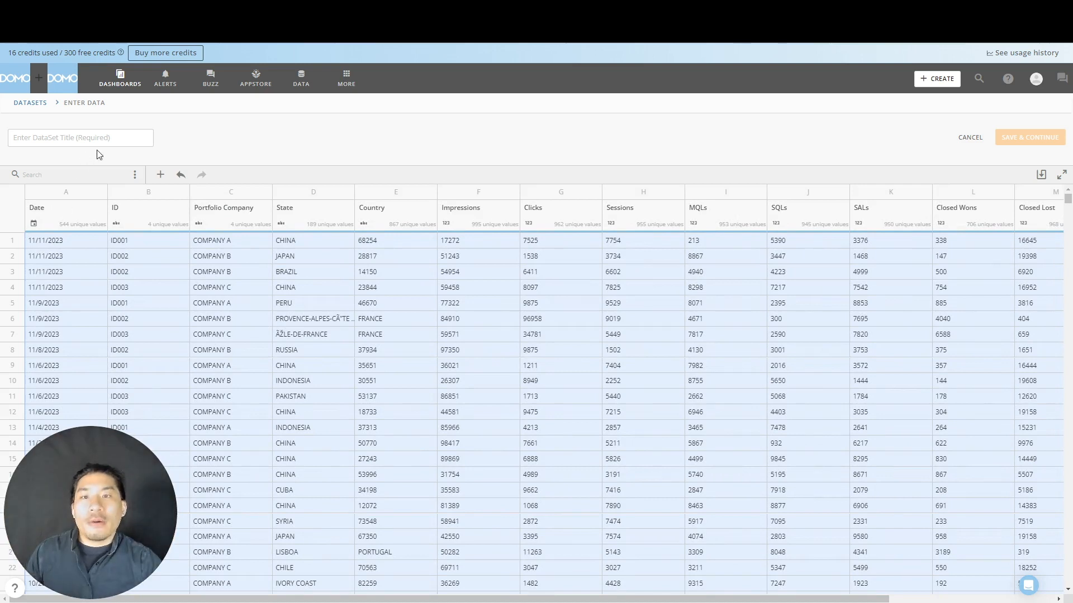
pyautogui.click(137, 242)
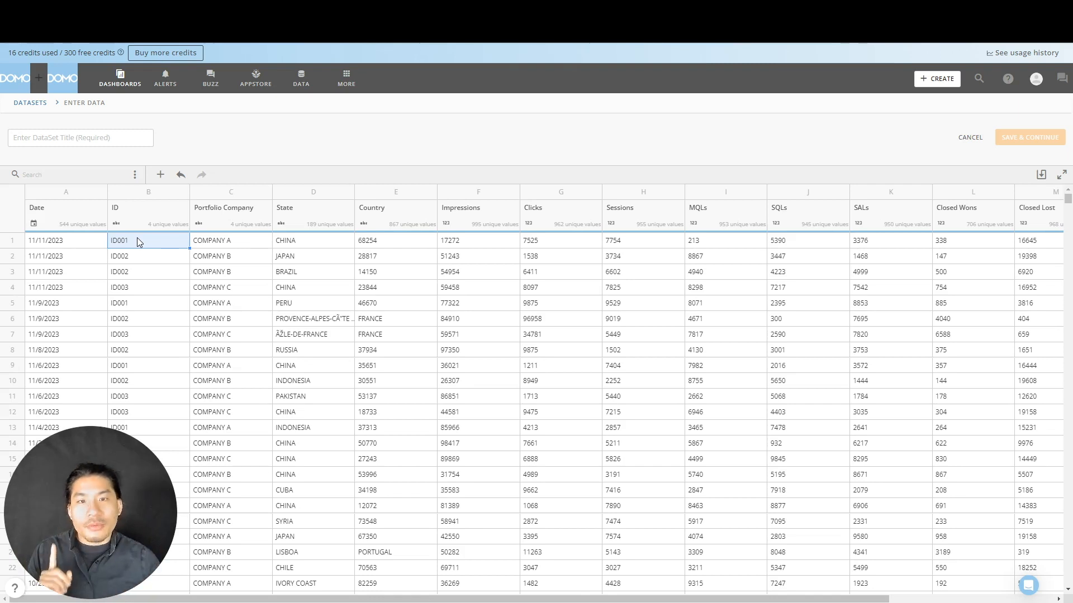
pyautogui.click(330, 278)
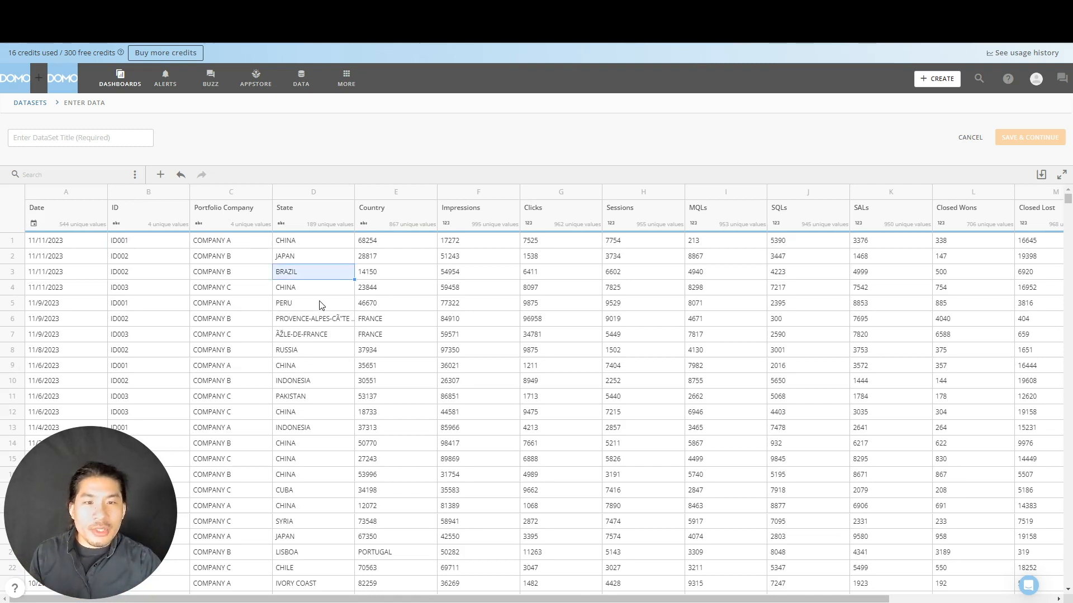
# - Rename the Portfolio Company column as "Company Name"
pyautogui.tripleClick(233, 207)
pyautogui.click(257, 207)
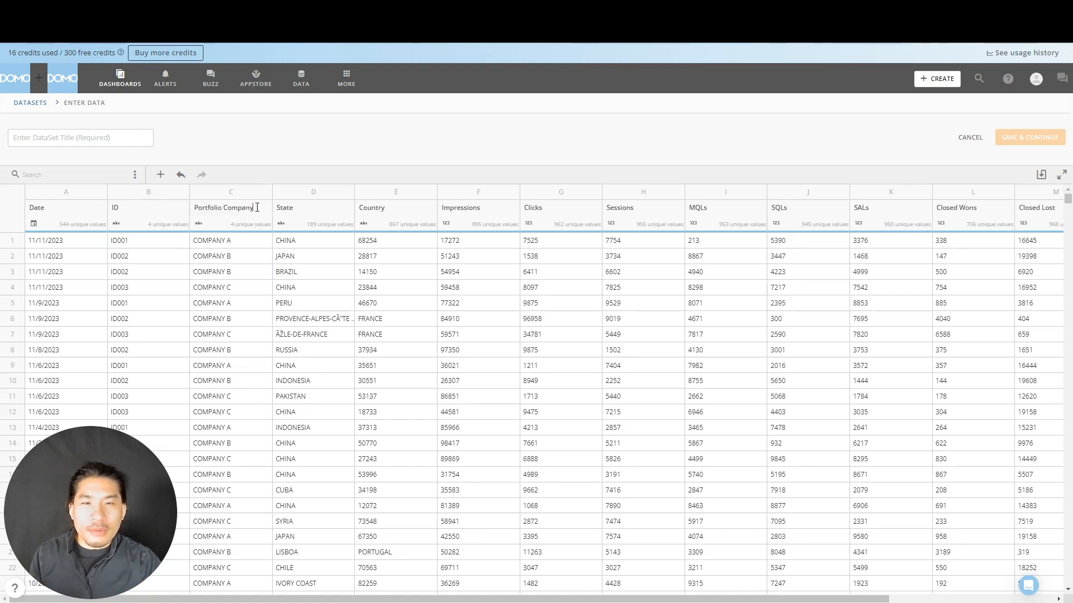
pyautogui.hotkey('ctrl', 'shift', 'Left')
pyautogui.hotkey('ctrl', 'shift', 'Left')
pyautogui.write('as')
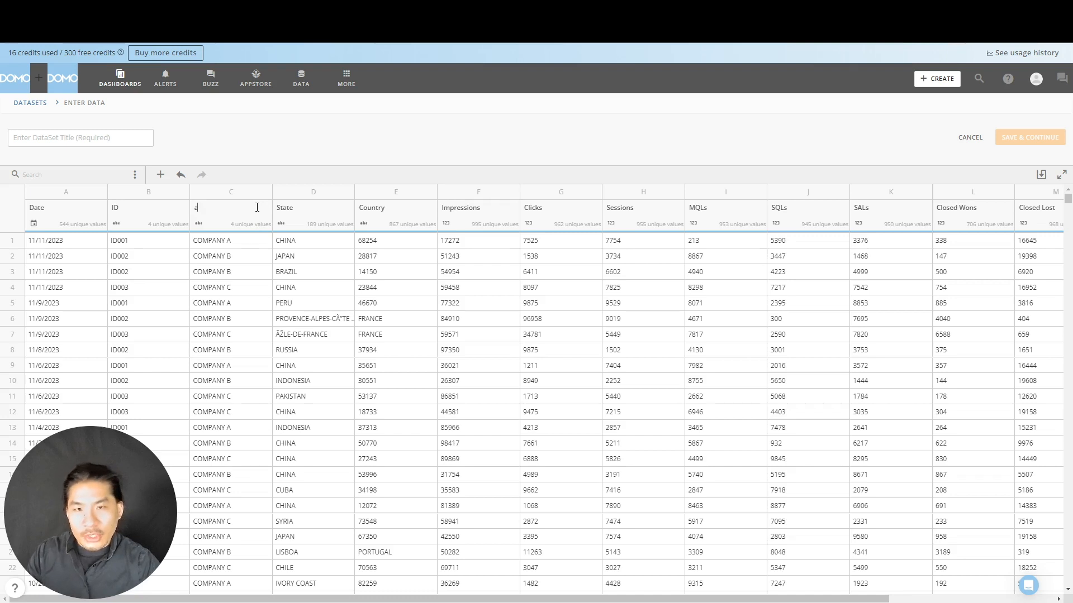
pyautogui.press('BackSpace')
pyautogui.write('Compan')
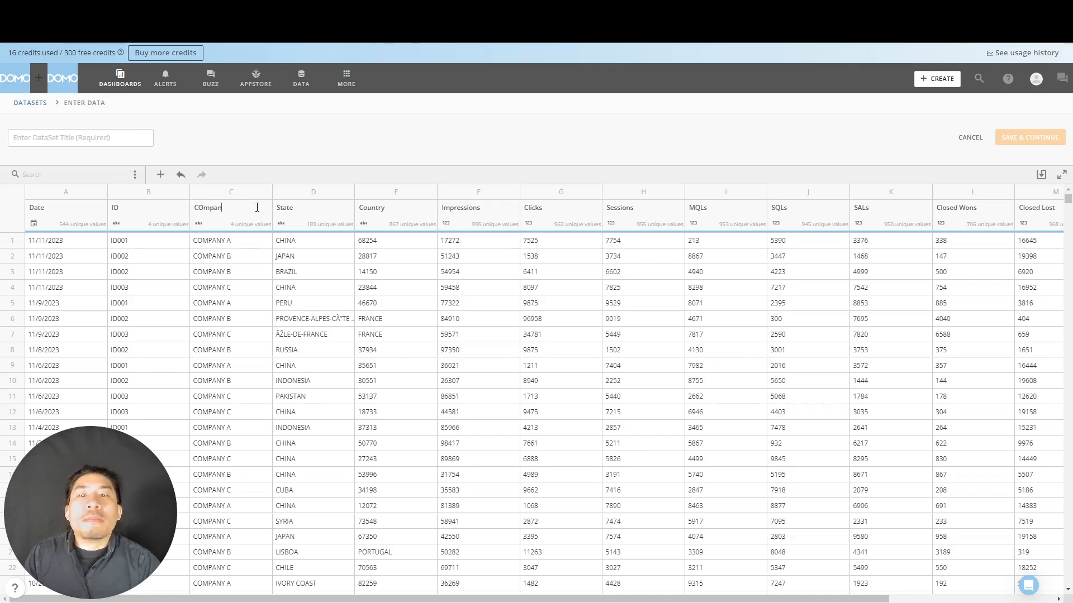
pyautogui.press('BackSpace')
pyautogui.press('BackSpace')
pyautogui.press('BackSpace')
pyautogui.press('BackSpace')
pyautogui.press('BackSpace')
pyautogui.write('ompany Name')
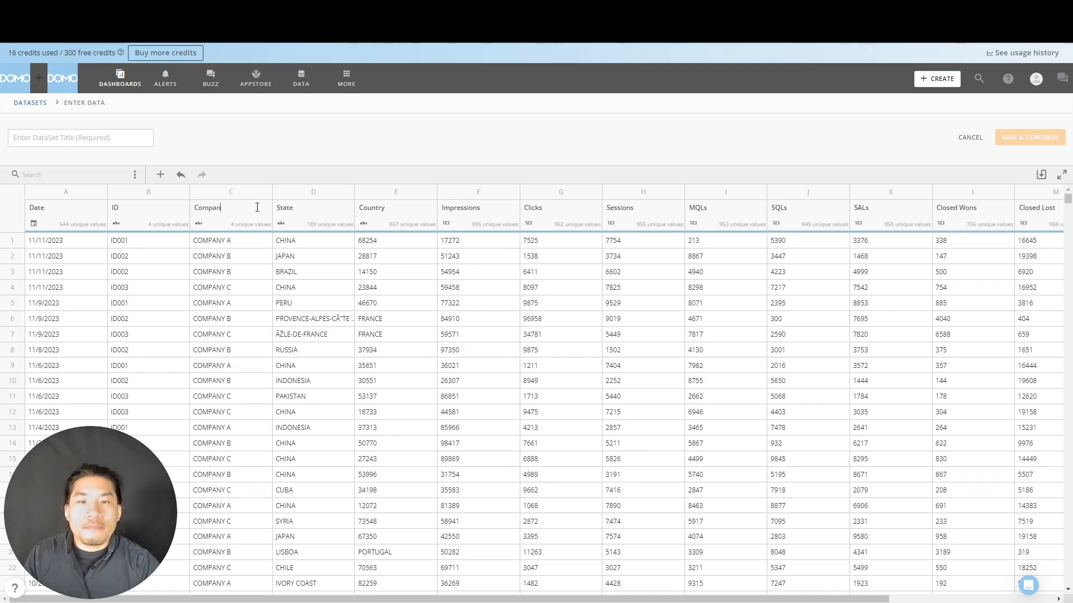
pyautogui.press('Return')
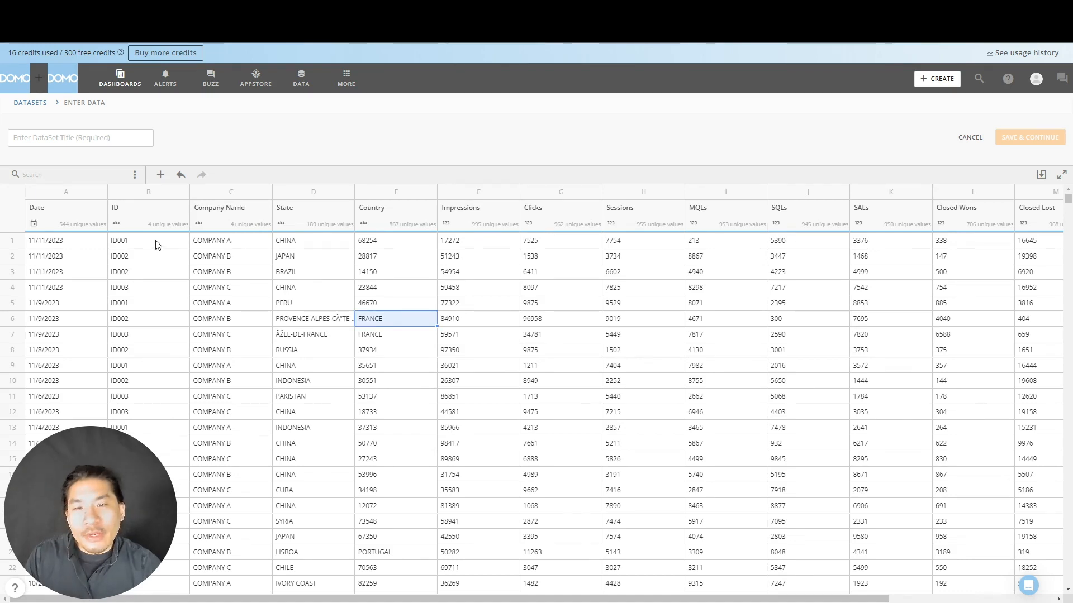
# - Change the Company Name value in row 1 to "COMPANY E"
pyautogui.click(258, 241)
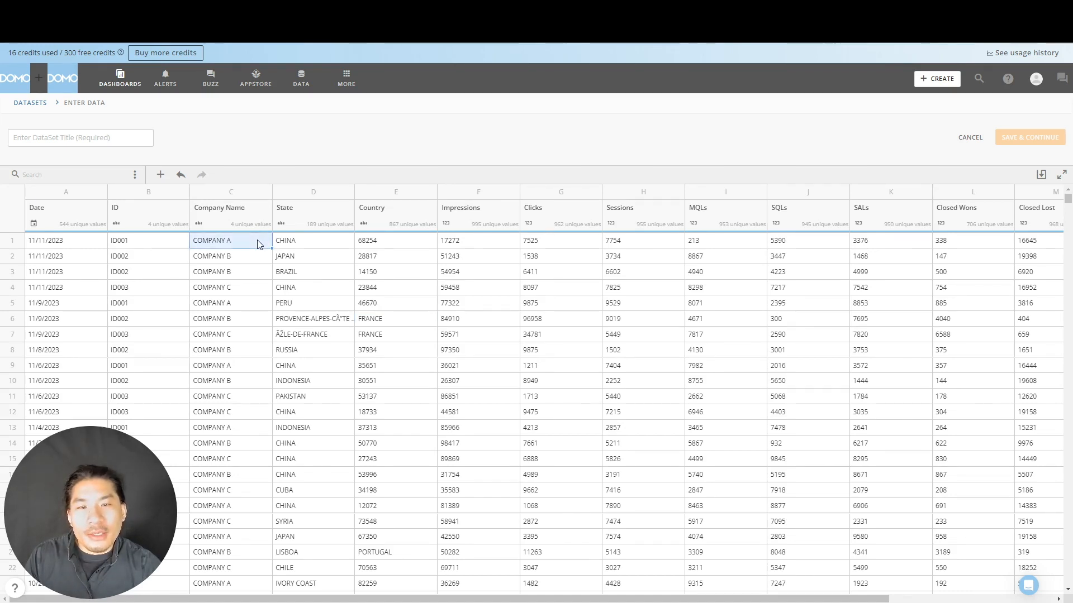
pyautogui.click(258, 240)
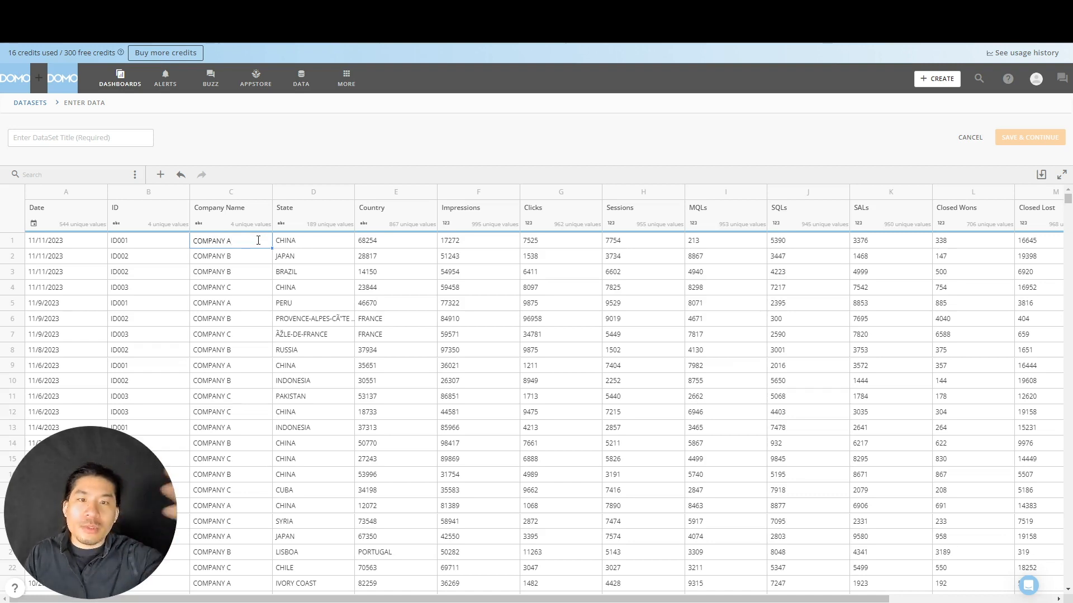
pyautogui.write('E')
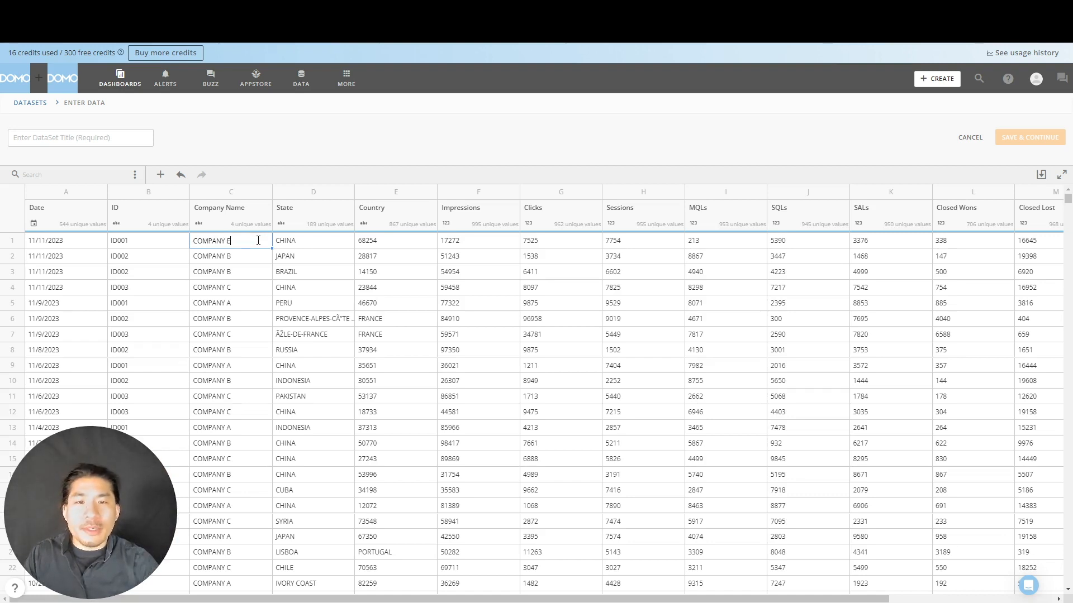
pyautogui.press('Return')
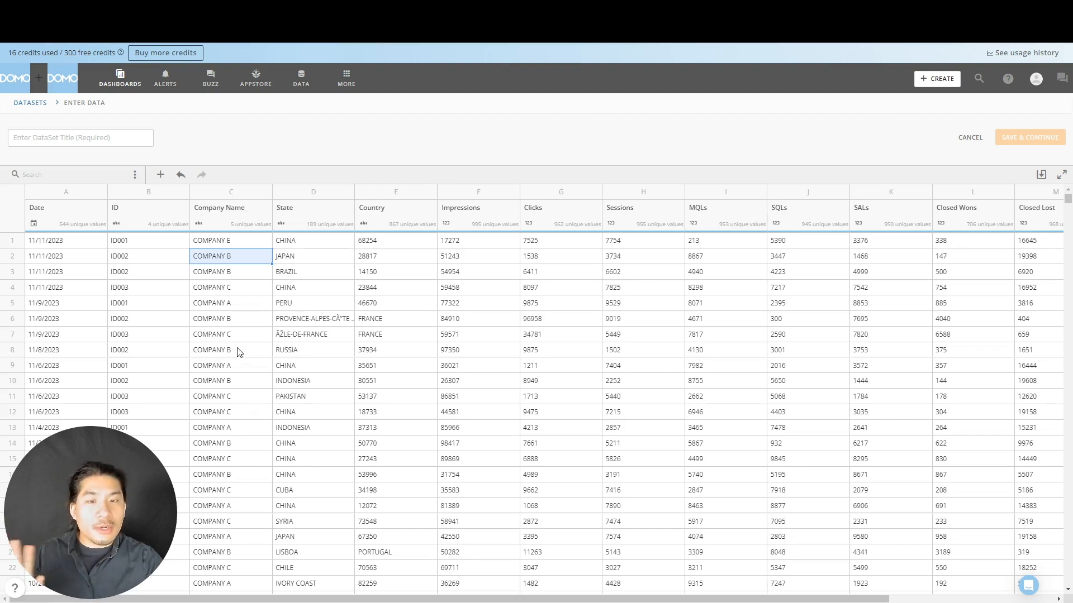
# - Set the Company Name value in row 1 back to "COMPANY A"
pyautogui.doubleClick(249, 241)
pyautogui.press('BackSpace')
pyautogui.write('F')
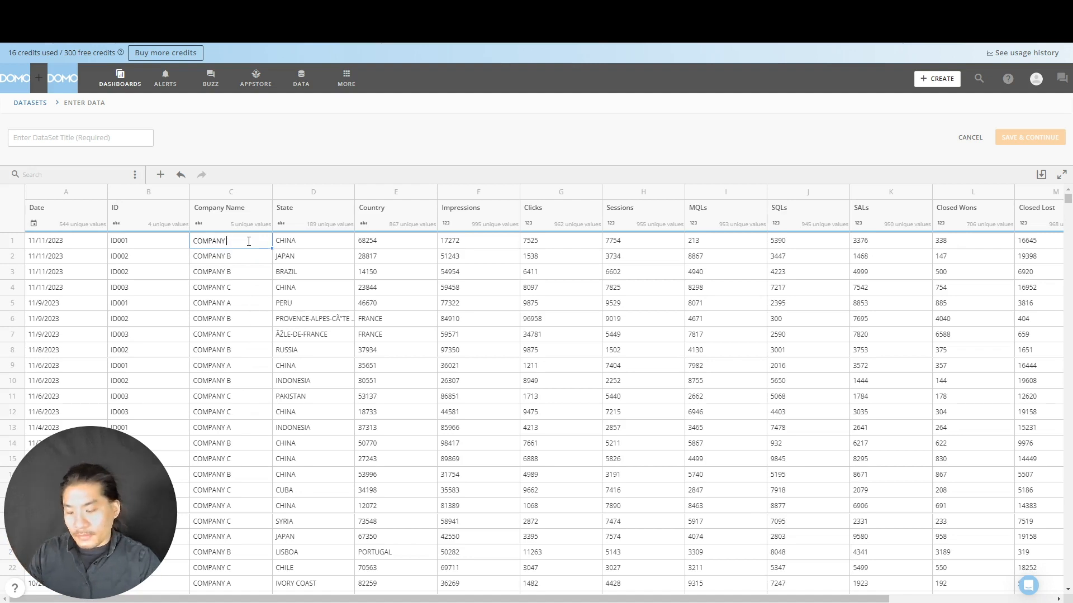
pyautogui.write('G')
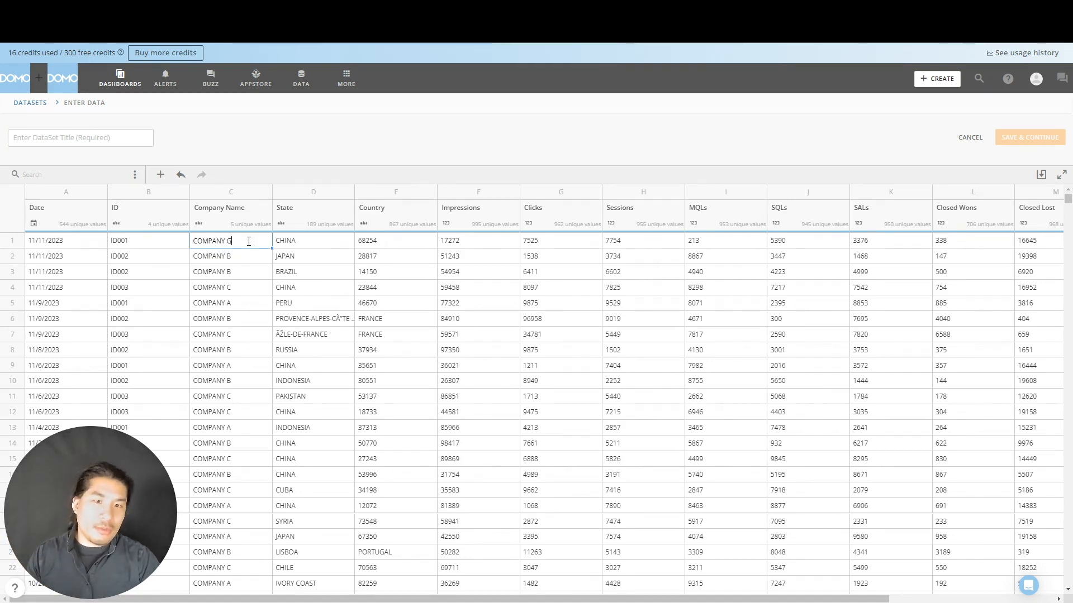
pyautogui.press('BackSpace')
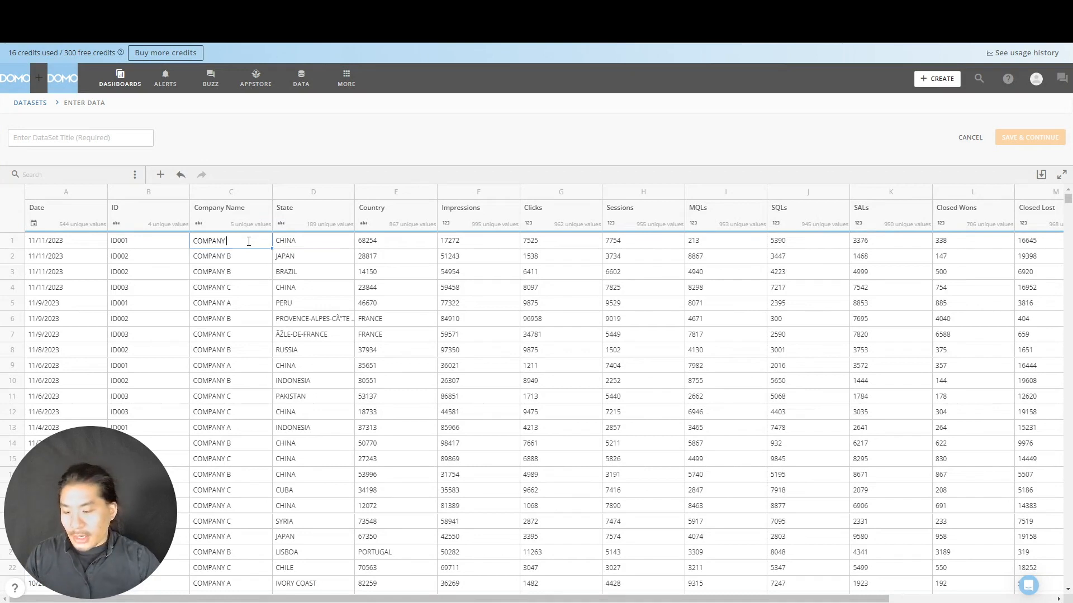
pyautogui.write('A')
pyautogui.press('Return')
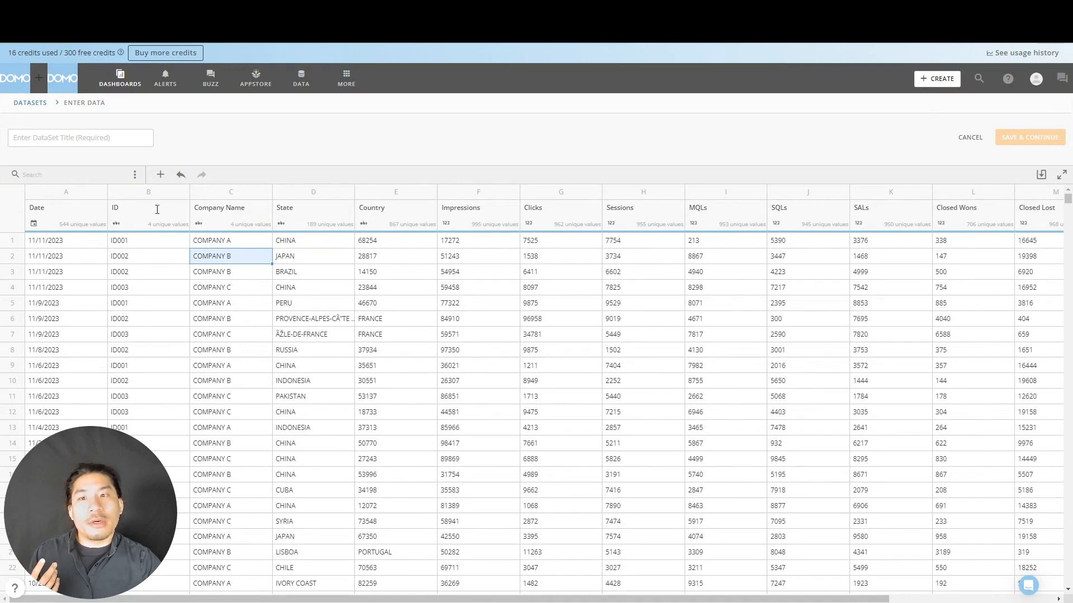
# - Rename the Date column header as "January"
pyautogui.doubleClick(56, 209)
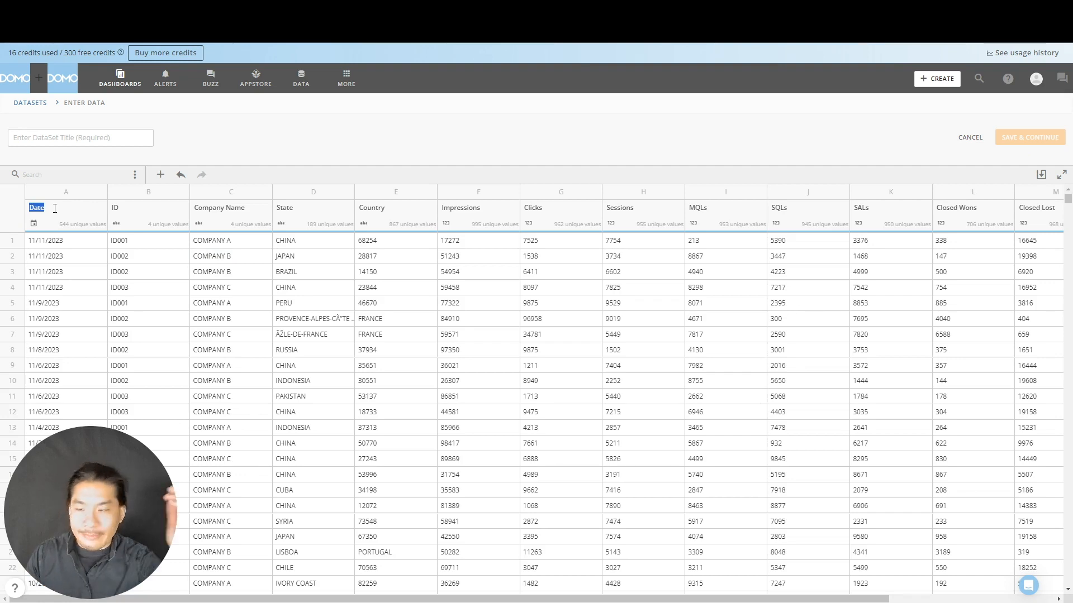
pyautogui.write('January')
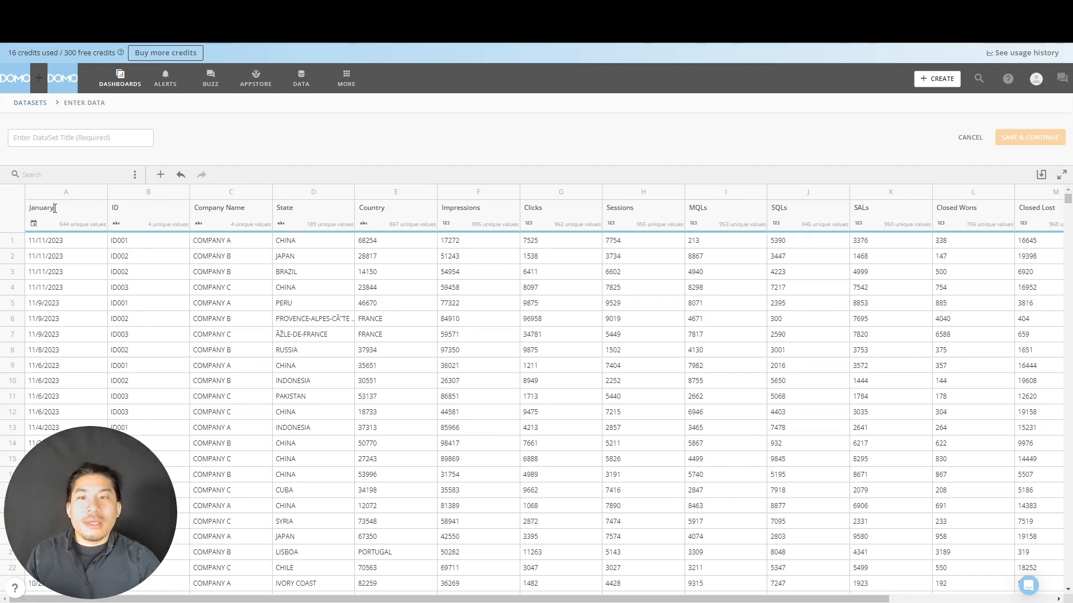
pyautogui.press('Return')
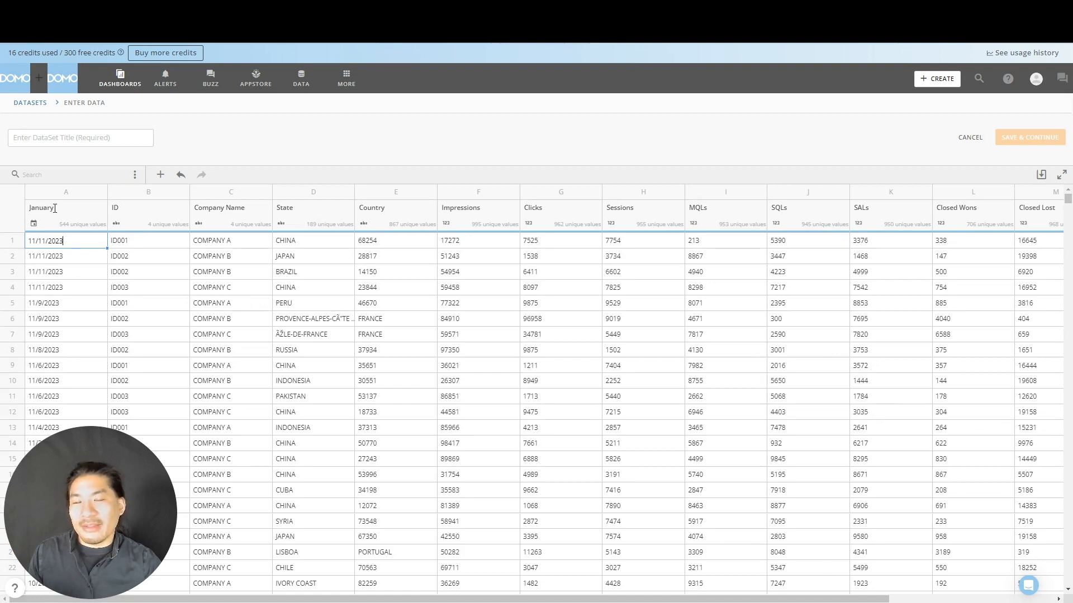
# - Change the header of column A to "February"
pyautogui.doubleClick(55, 208)
pyautogui.write('F')
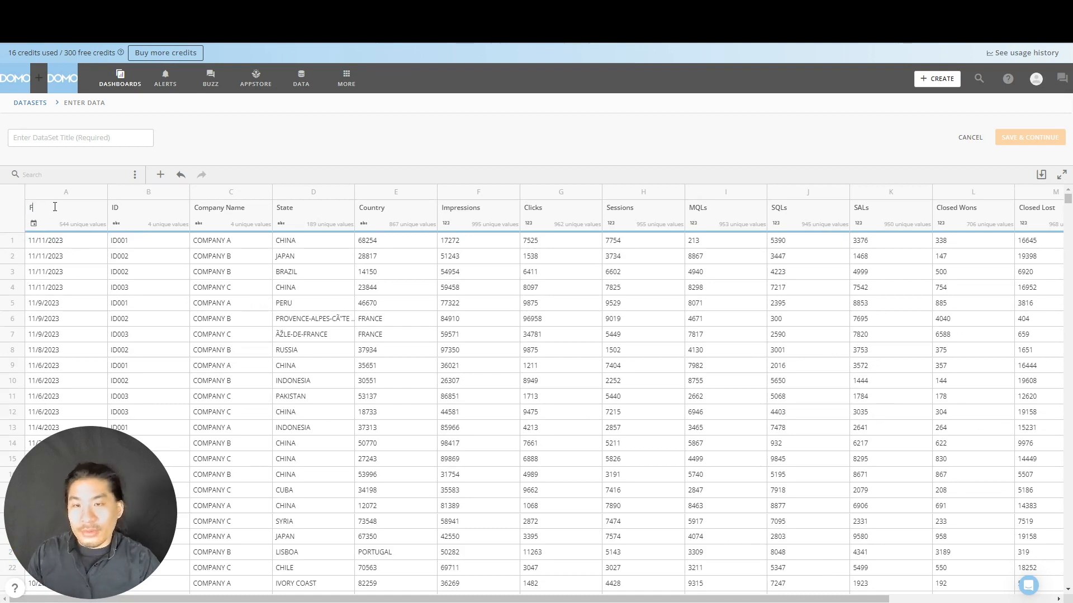
pyautogui.write('ebruar')
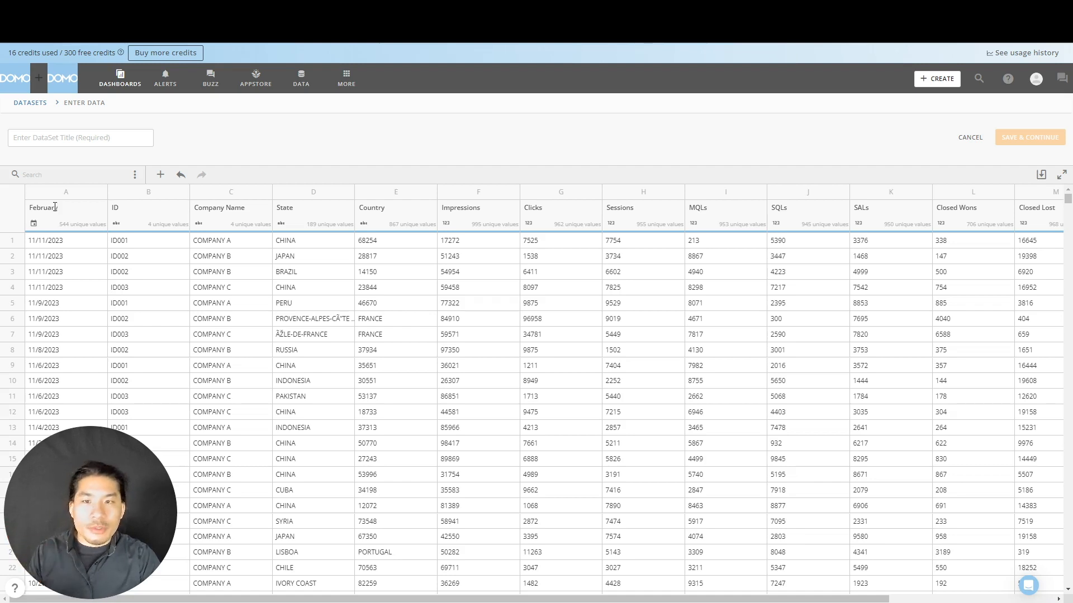
# - Restore the header of column A to "Date"
pyautogui.press('BackSpace')
pyautogui.press('BackSpace')
pyautogui.press('BackSpace')
pyautogui.press('BackSpace')
pyautogui.press('BackSpace')
pyautogui.press('BackSpace')
pyautogui.press('BackSpace')
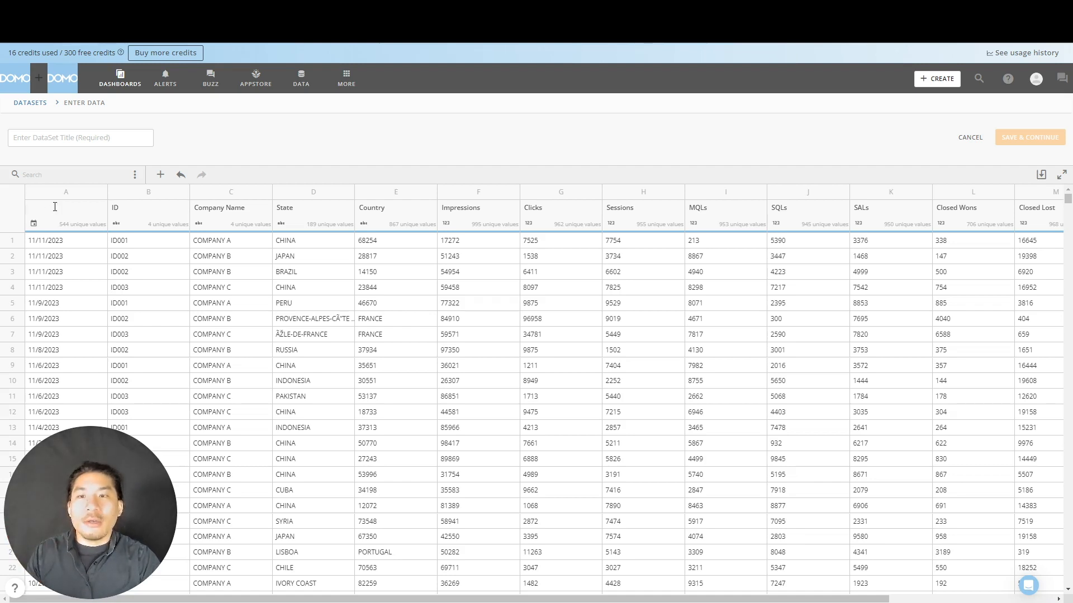
pyautogui.write('Date')
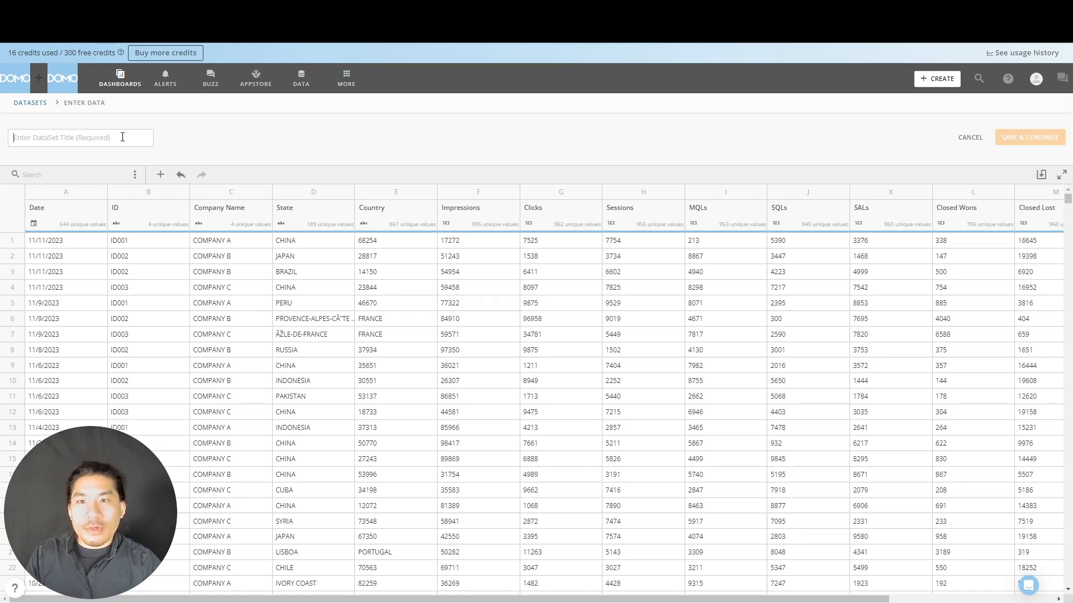
# - Enter "Organization: Domo Learning | Source: Webform" as the dataset title
pyautogui.click(123, 137)
pyautogui.write('Org')
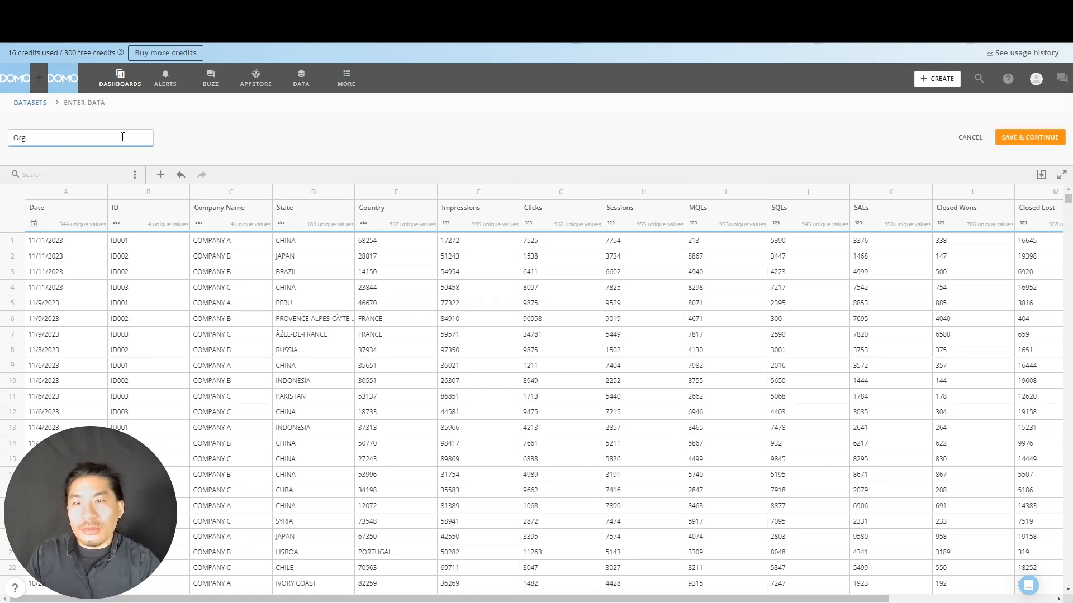
pyautogui.write('anization')
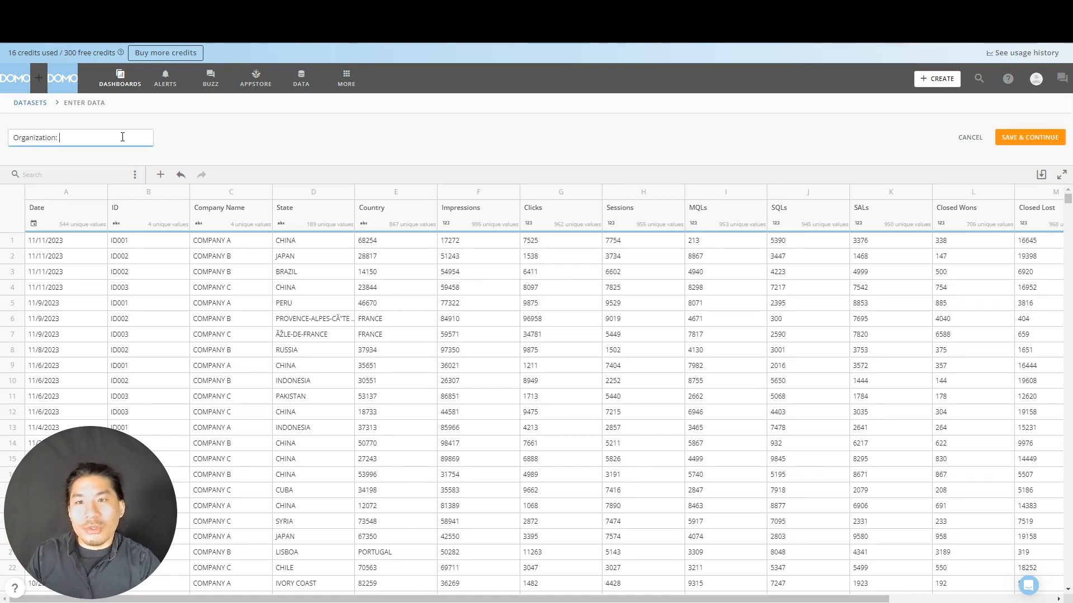
pyautogui.write(': Domo ')
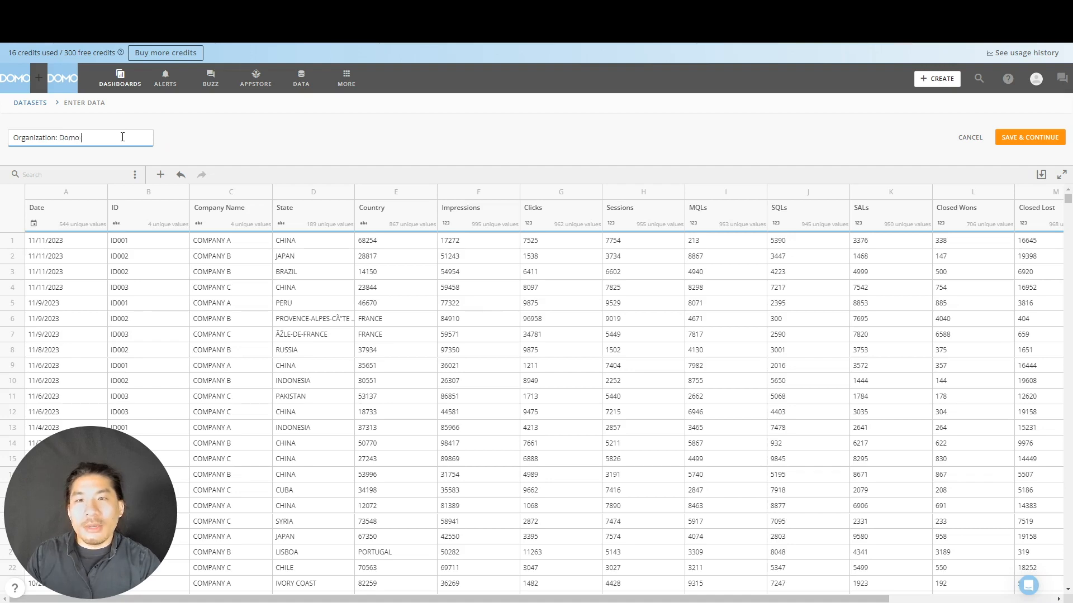
pyautogui.write('Leaning | ')
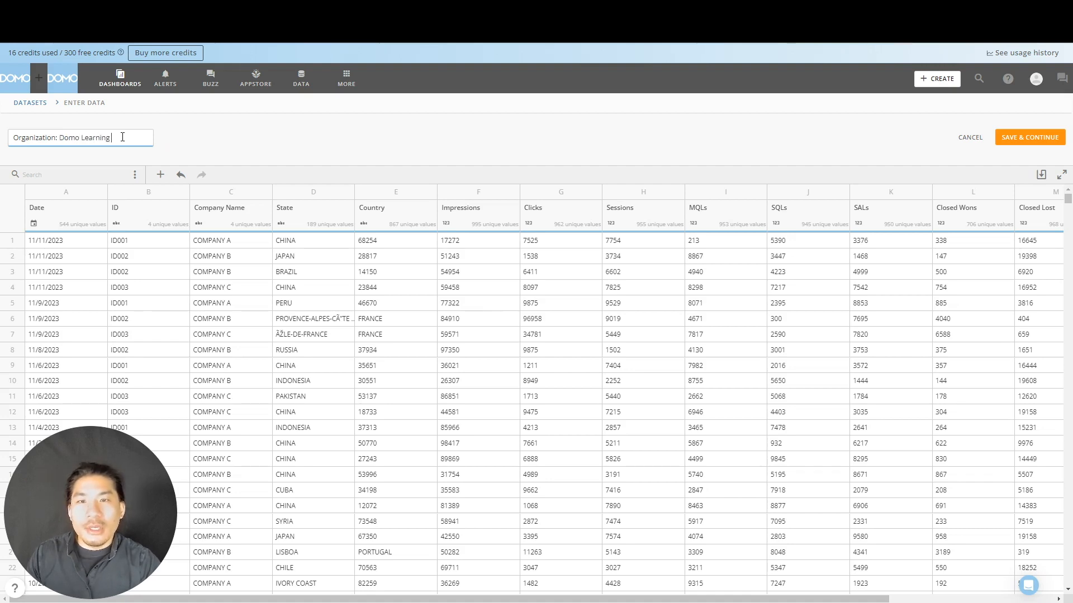
pyautogui.write('Source:')
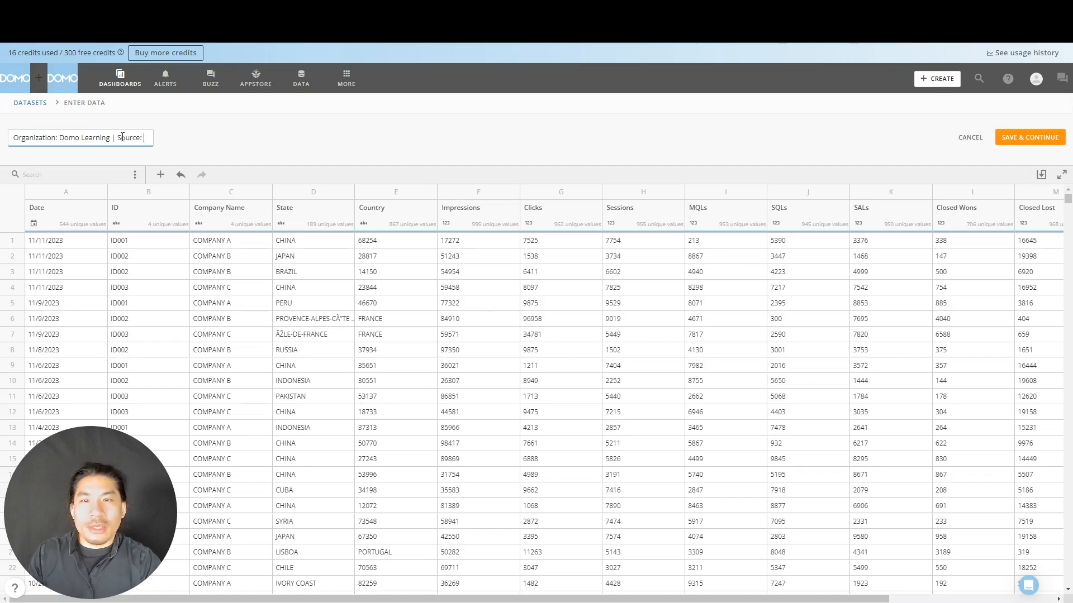
pyautogui.write(' Webform')
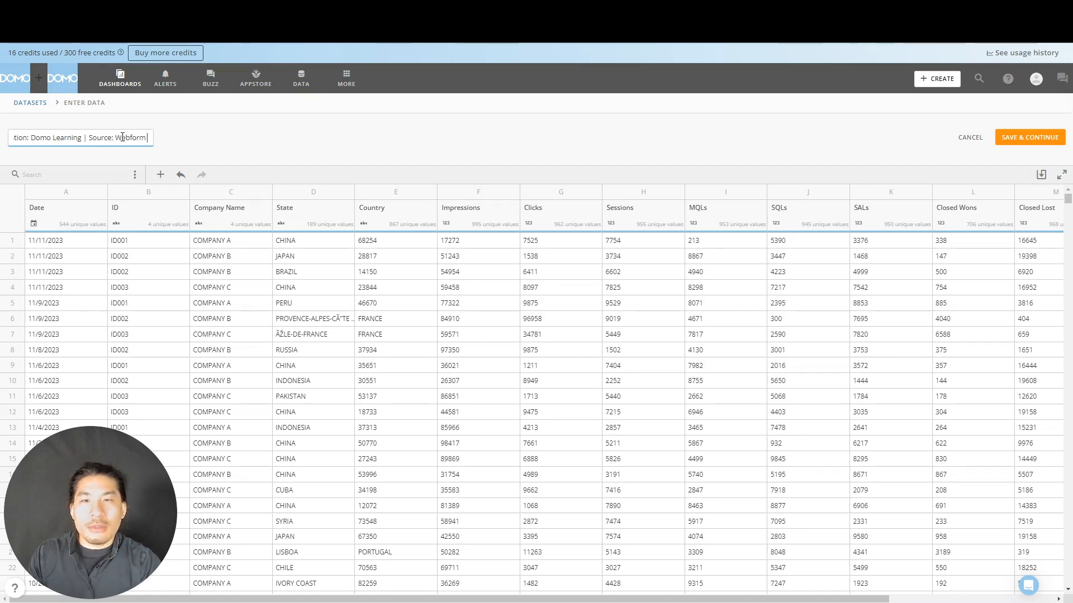
pyautogui.write(' | Sample')
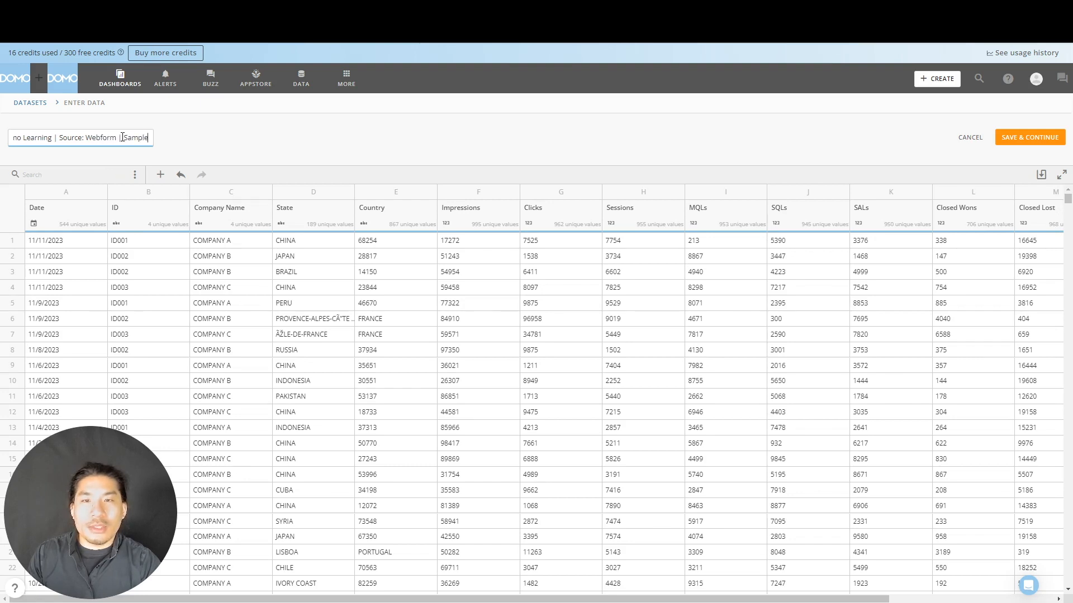
pyautogui.write(' Marketing Data')
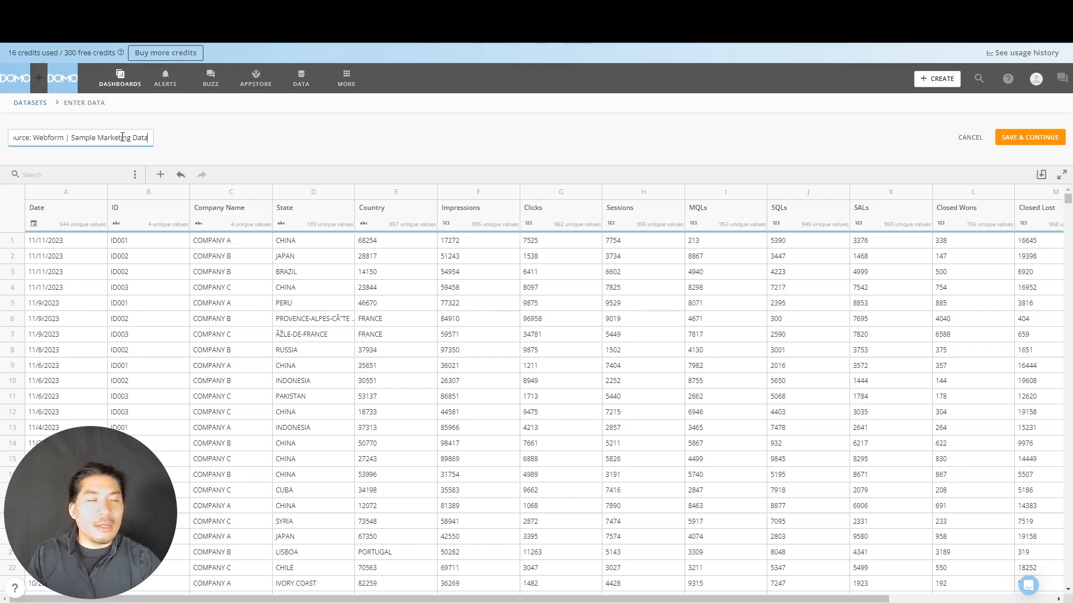
# - Append " | Sample Marketing Data" to the dataset title and save the webform dataset
pyautogui.click(1038, 141)
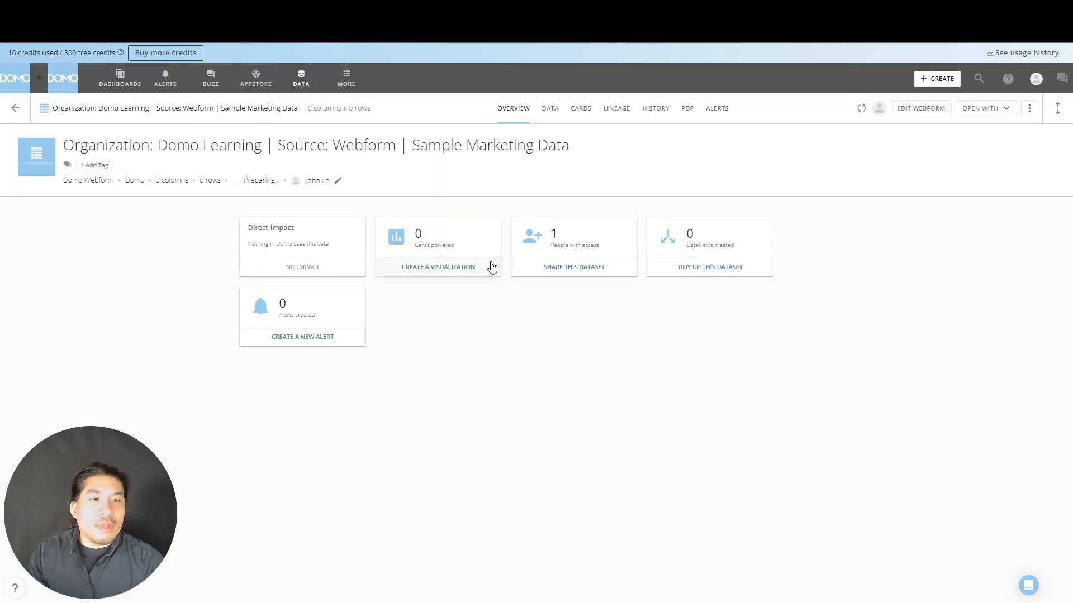
# - Tag the dataset with the available "domo learning" tag and a new "webform" tag, and save the tags
pyautogui.click(92, 165)
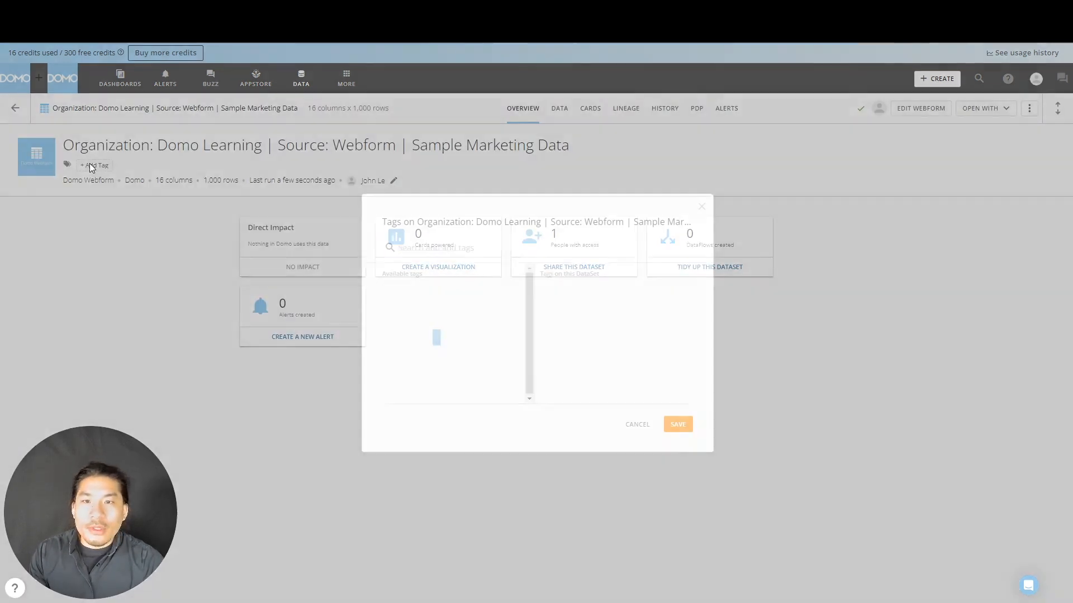
pyautogui.click(400, 288)
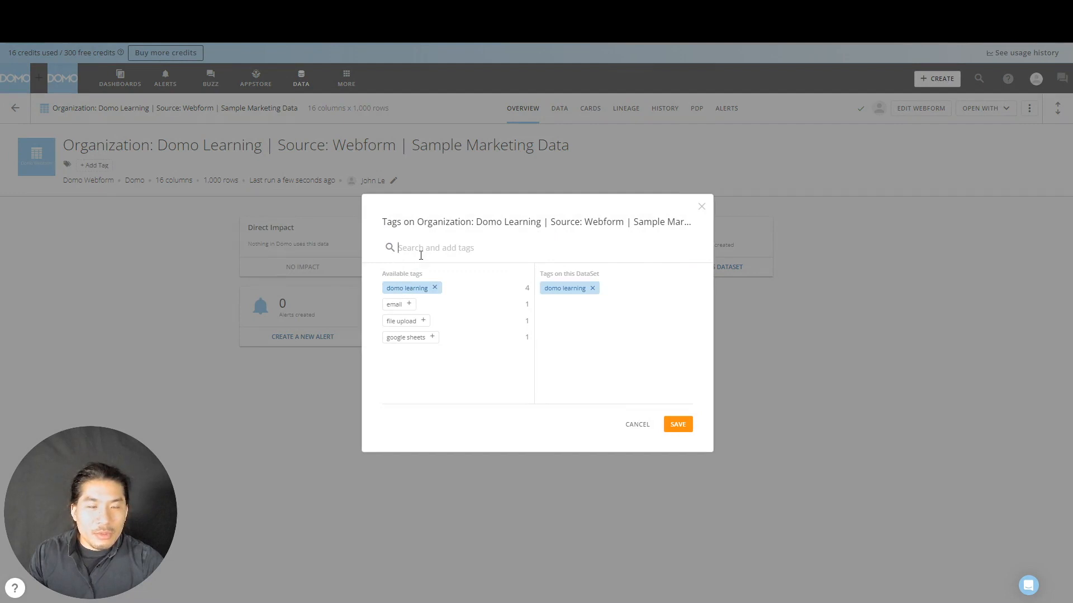
pyautogui.write('webf')
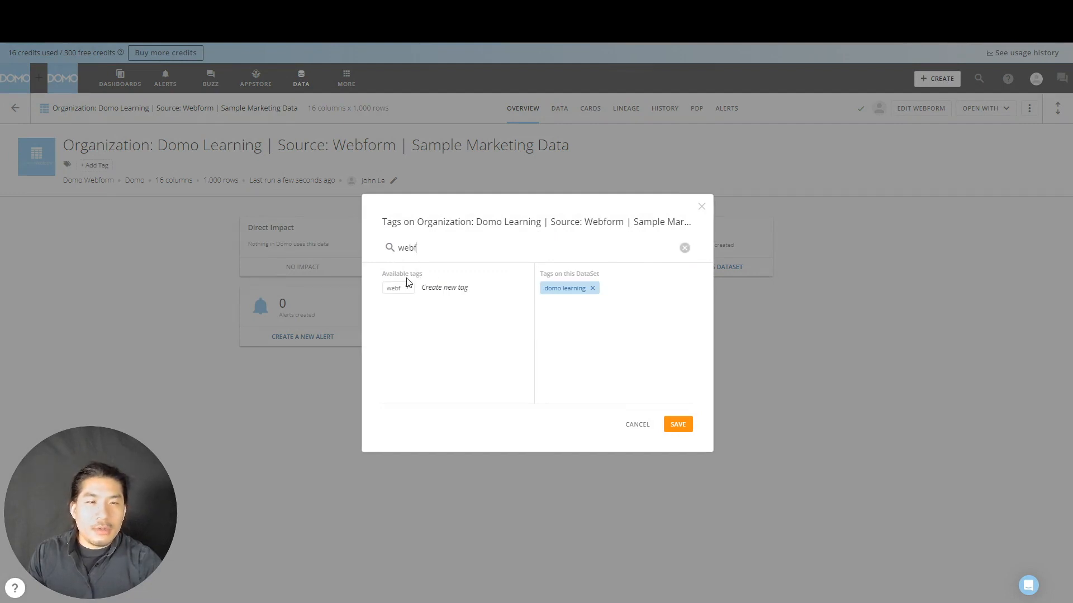
pyautogui.write('orm')
pyautogui.click(408, 289)
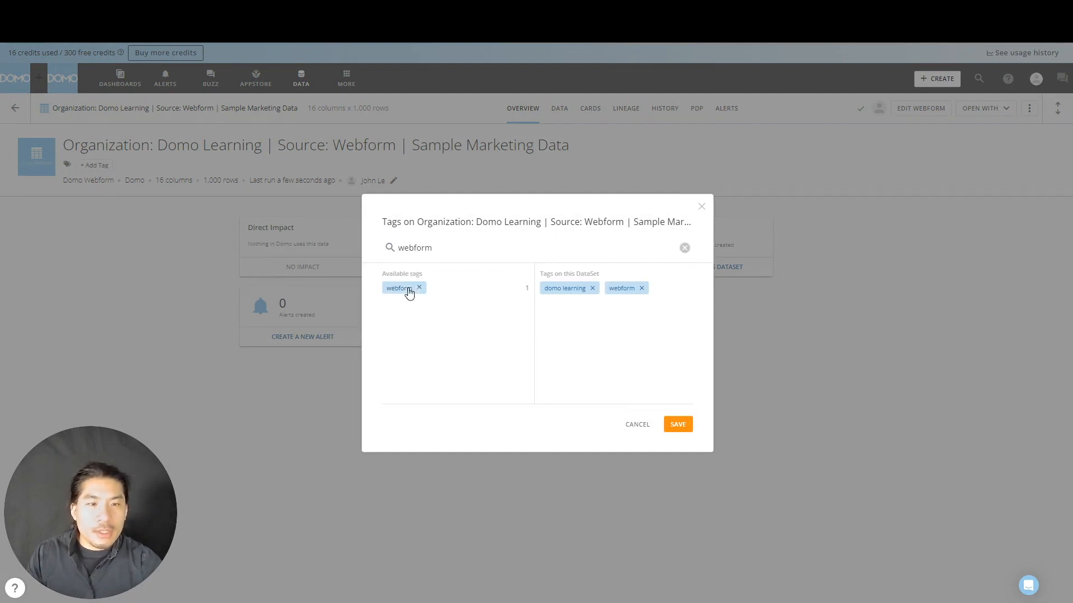
pyautogui.click(677, 423)
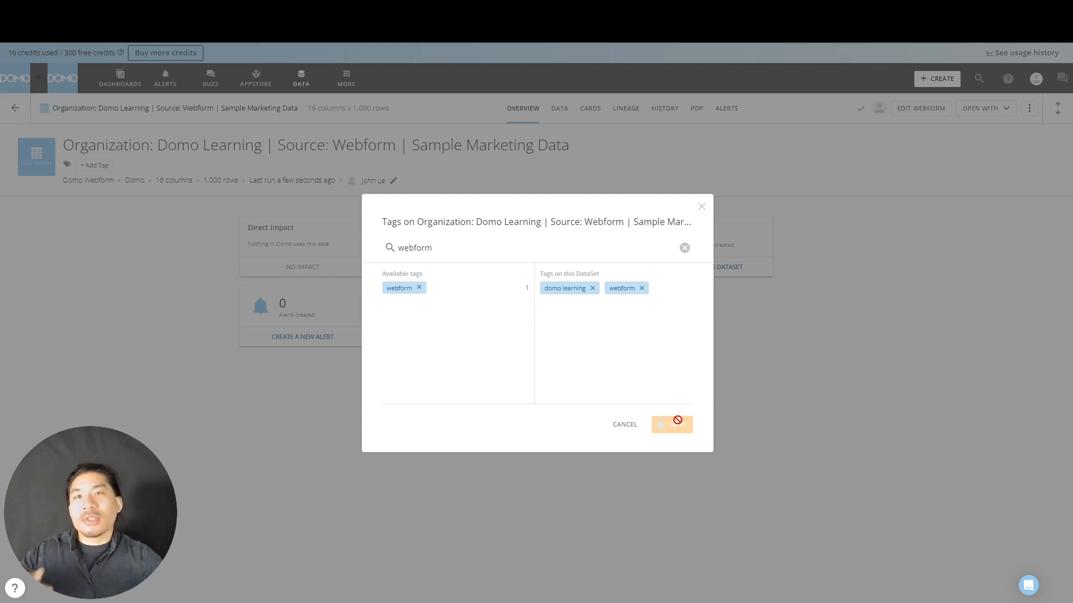